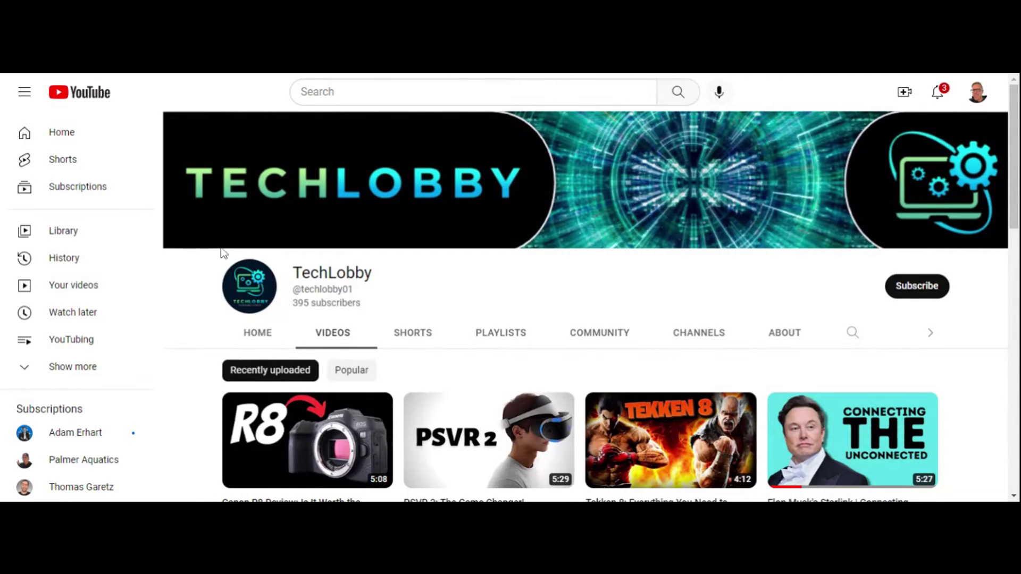
- Open the Elon Musk Starlink video from TechLobby's Videos tab
{"action": "scroll", "coordinate": [223, 253], "scroll_direction": "down", "scroll_amount": 1}
{"action": "scroll", "coordinate": [223, 253], "scroll_direction": "down", "scroll_amount": 3}
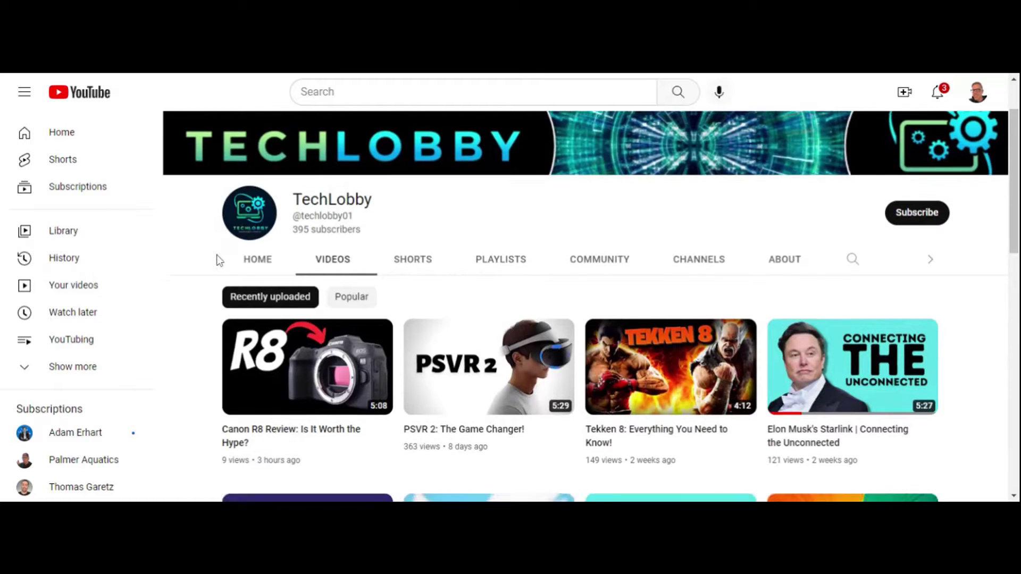
{"action": "scroll", "coordinate": [257, 254], "scroll_direction": "up", "scroll_amount": 1}
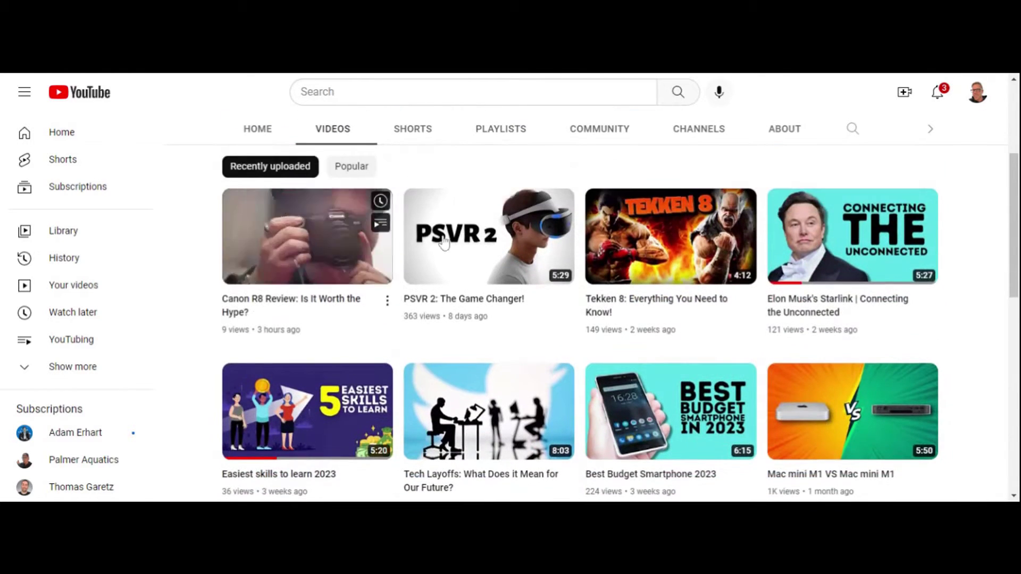
{"action": "left_click", "coordinate": [831, 248]}
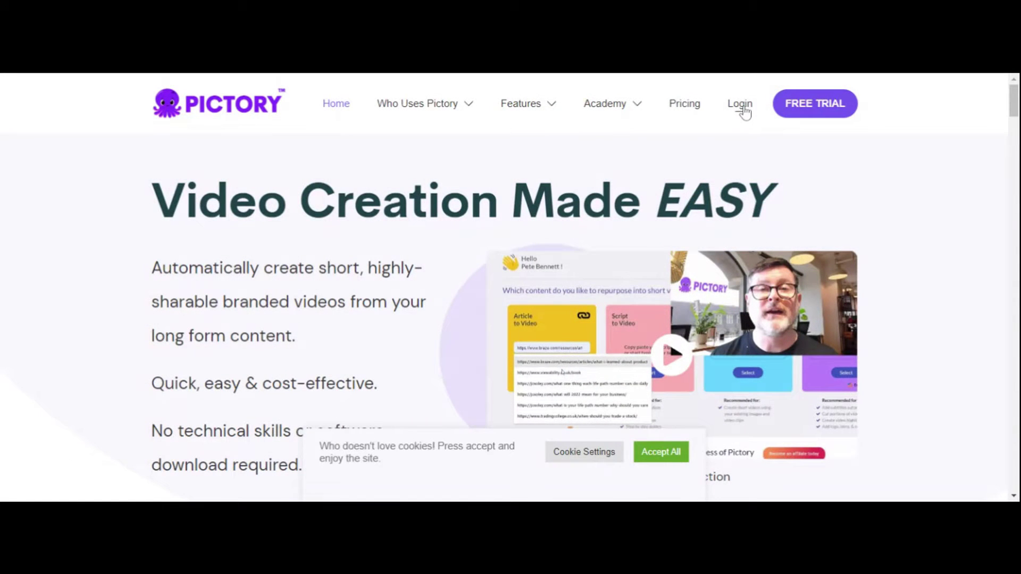
- Log in to Pictory and start a new Script to Video project
{"action": "left_click", "coordinate": [740, 105]}
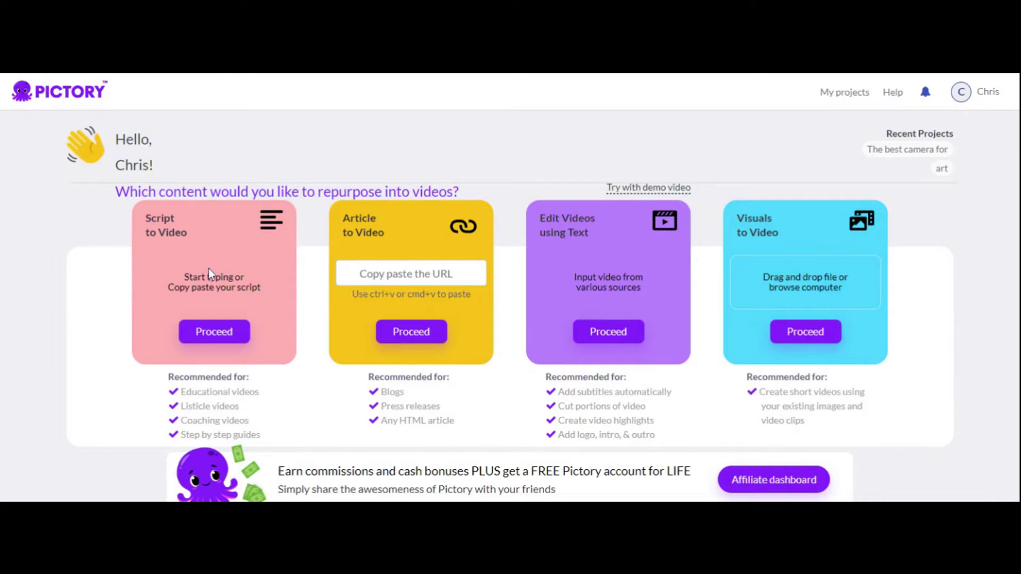
{"action": "left_click", "coordinate": [228, 333]}
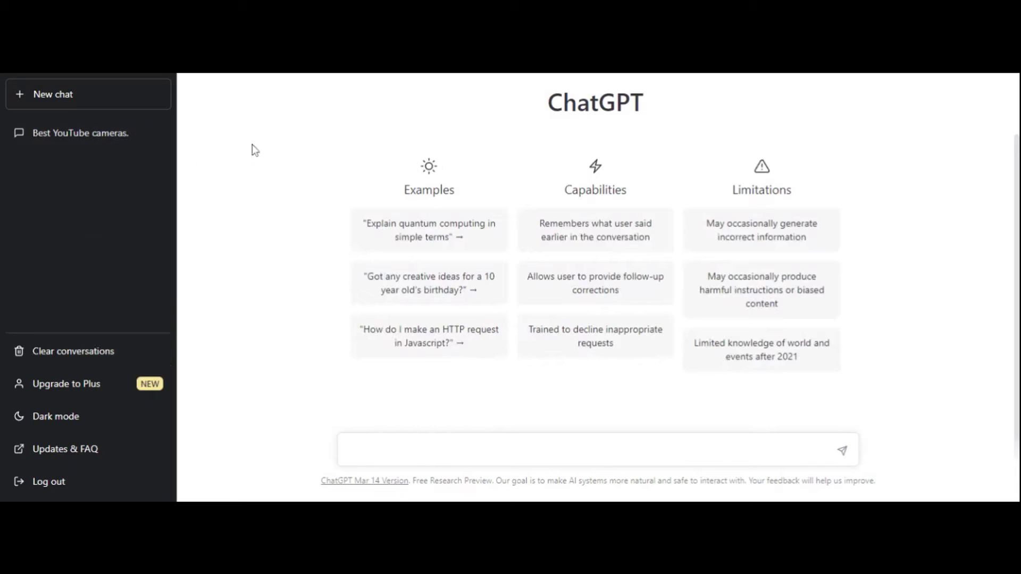
- Select and copy ChatGPT's full four-camera answer from the 'Best YouTube cameras.' chat
{"action": "left_click", "coordinate": [102, 137]}
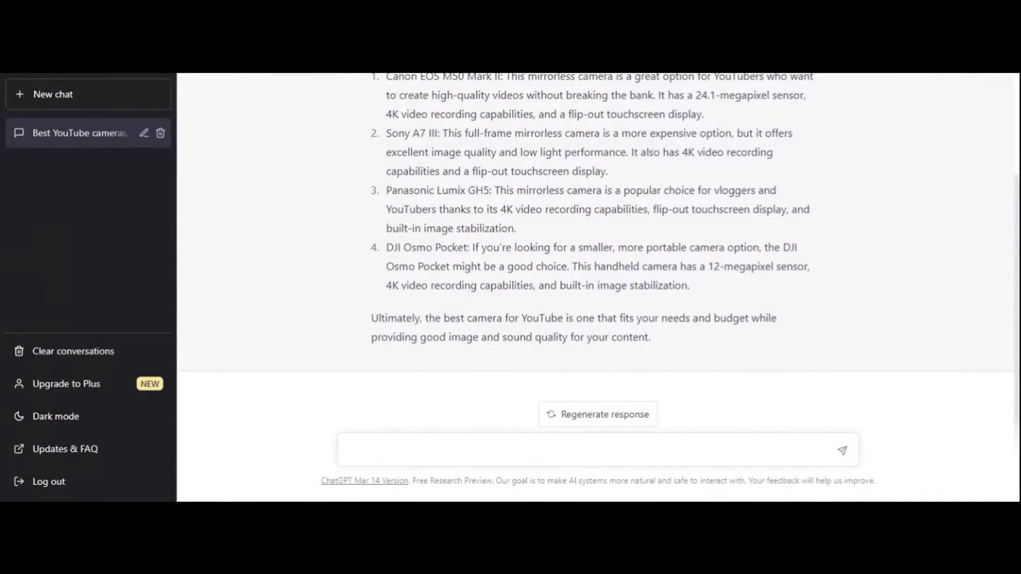
{"action": "scroll", "coordinate": [595, 245], "scroll_direction": "up", "scroll_amount": 3}
{"action": "scroll", "coordinate": [576, 315], "scroll_direction": "down", "scroll_amount": 3}
{"action": "left_click_drag", "start_coordinate": [669, 343], "coordinate": [372, 149]}
{"action": "key", "text": "ctrl+c"}
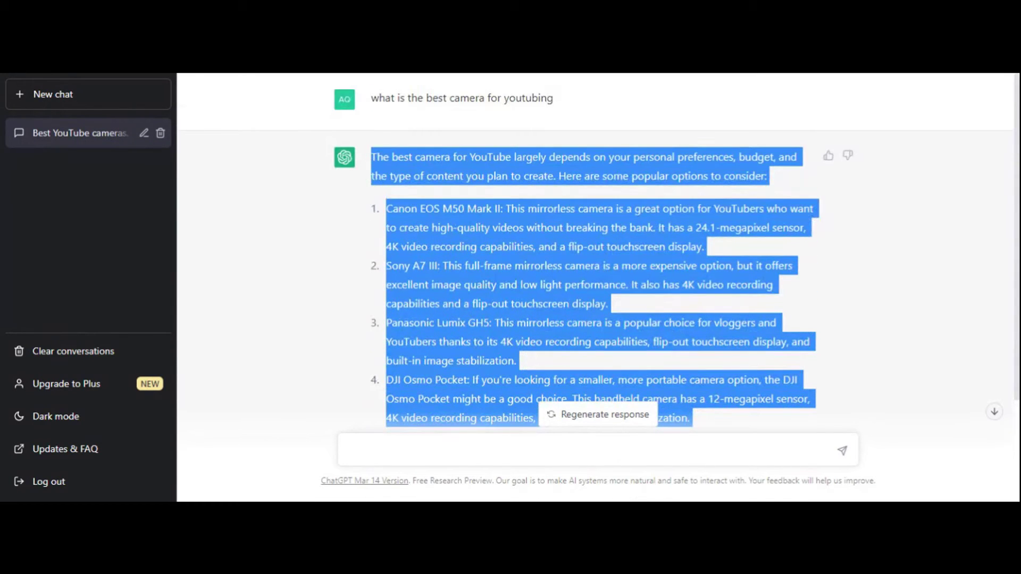
{"action": "key", "text": "alt+Tab"}
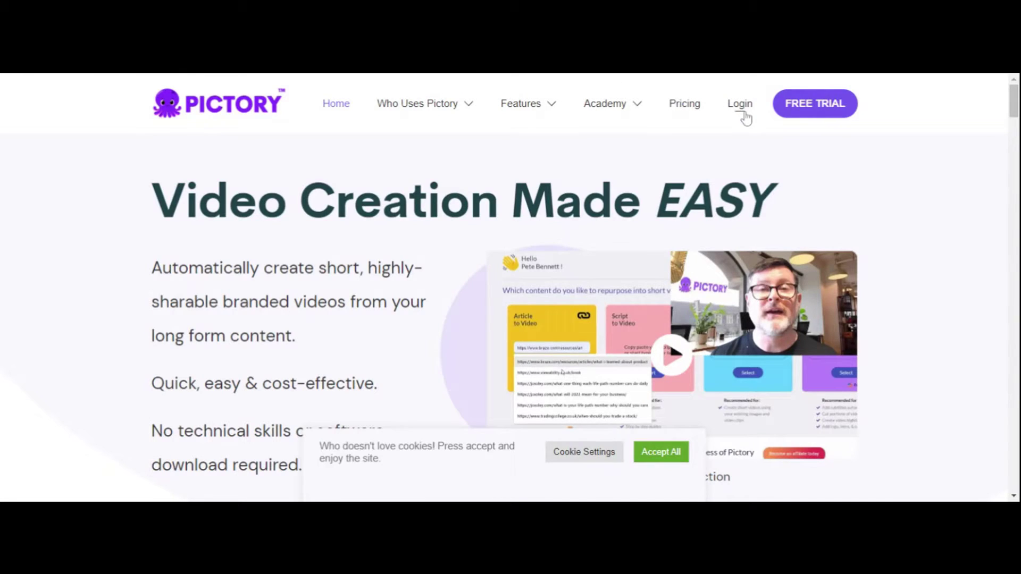
- Log in, start Script to Video, and paste the camera answer into the script box
{"action": "left_click", "coordinate": [746, 118]}
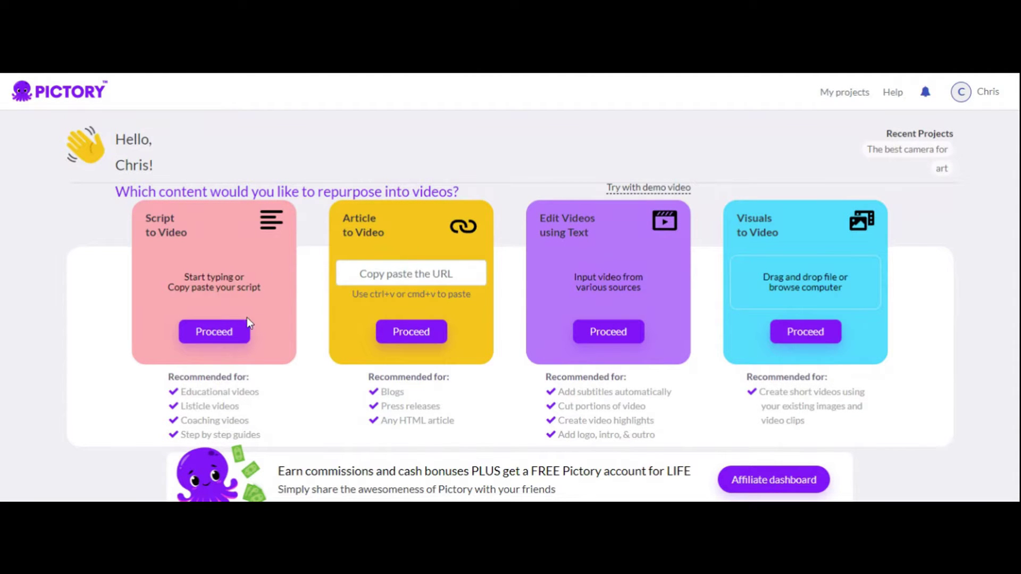
{"action": "left_click", "coordinate": [209, 332]}
{"action": "left_click", "coordinate": [170, 251]}
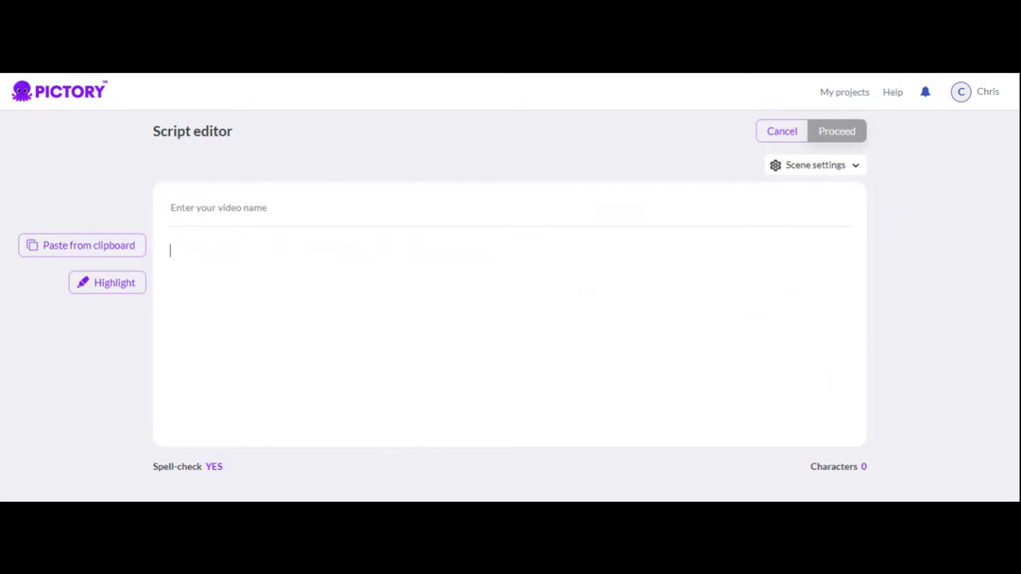
{"action": "key", "text": "ctrl+v"}
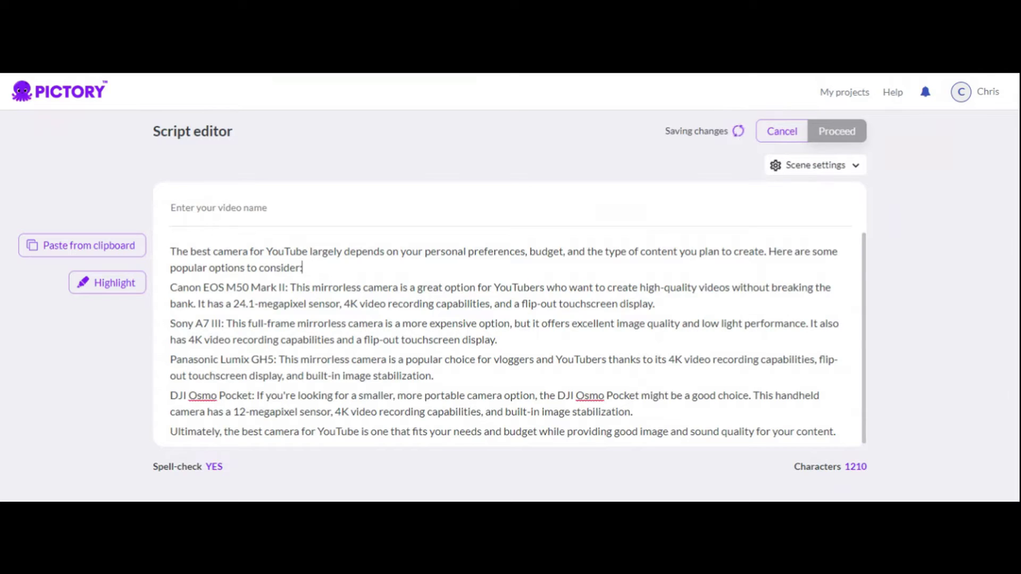
- Add blank lines after the intro, Canon, Sony, Panasonic and DJI paragraphs, then submit the script
{"action": "key", "text": "Return"}
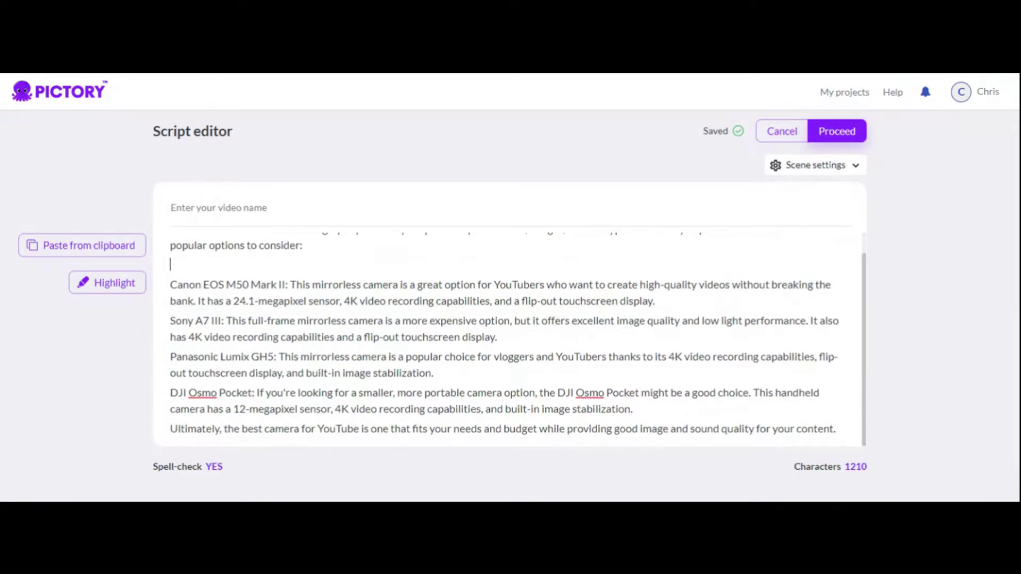
{"action": "left_click", "coordinate": [655, 301]}
{"action": "key", "text": "Return"}
{"action": "left_click", "coordinate": [497, 356]}
{"action": "key", "text": "Return"}
{"action": "scroll", "coordinate": [510, 340], "scroll_direction": "down", "scroll_amount": 1}
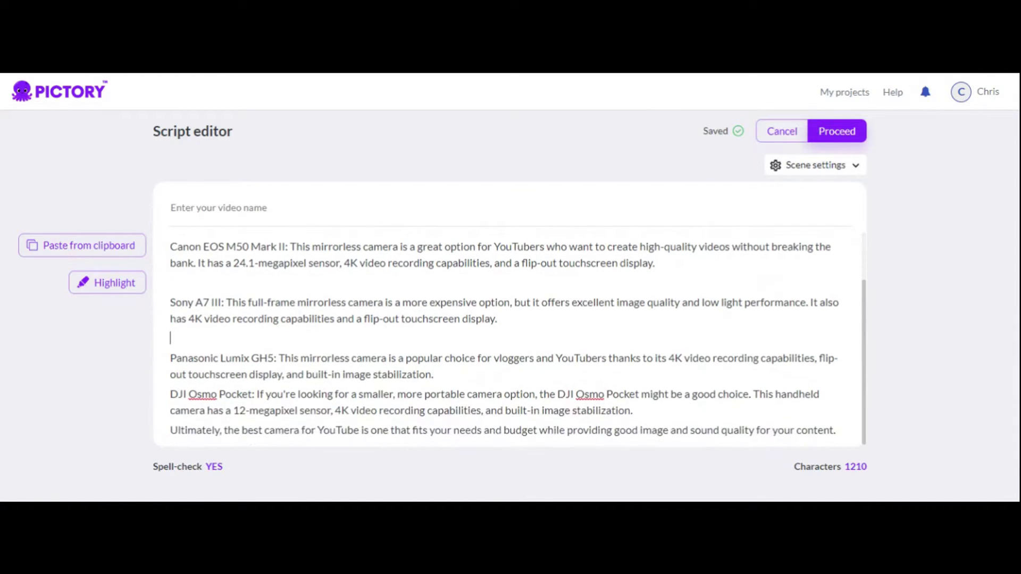
{"action": "left_click", "coordinate": [434, 373]}
{"action": "key", "text": "Return"}
{"action": "scroll", "coordinate": [511, 340], "scroll_direction": "down", "scroll_amount": 1}
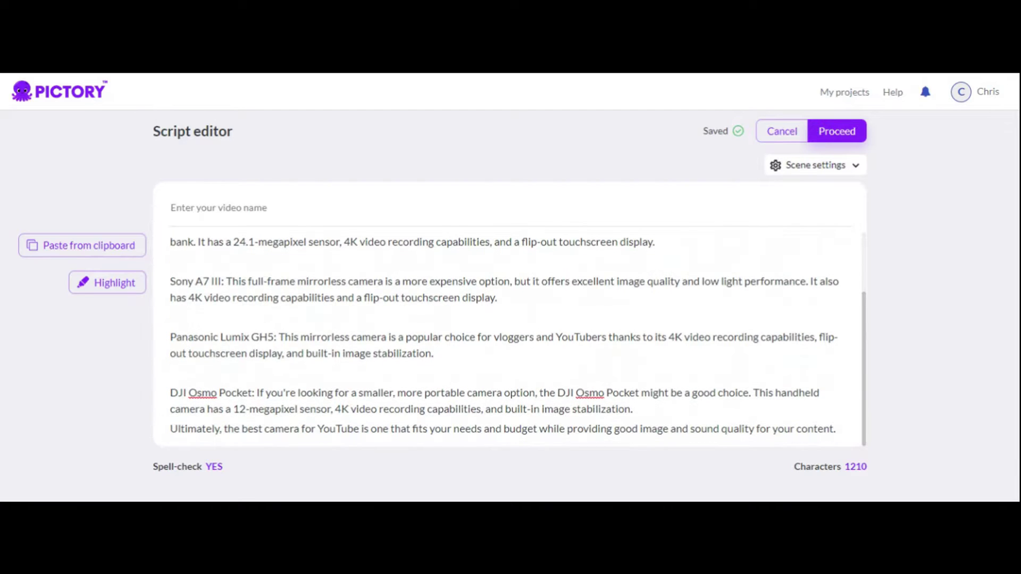
{"action": "key", "text": "Return"}
{"action": "scroll", "coordinate": [511, 340], "scroll_direction": "down", "scroll_amount": 1}
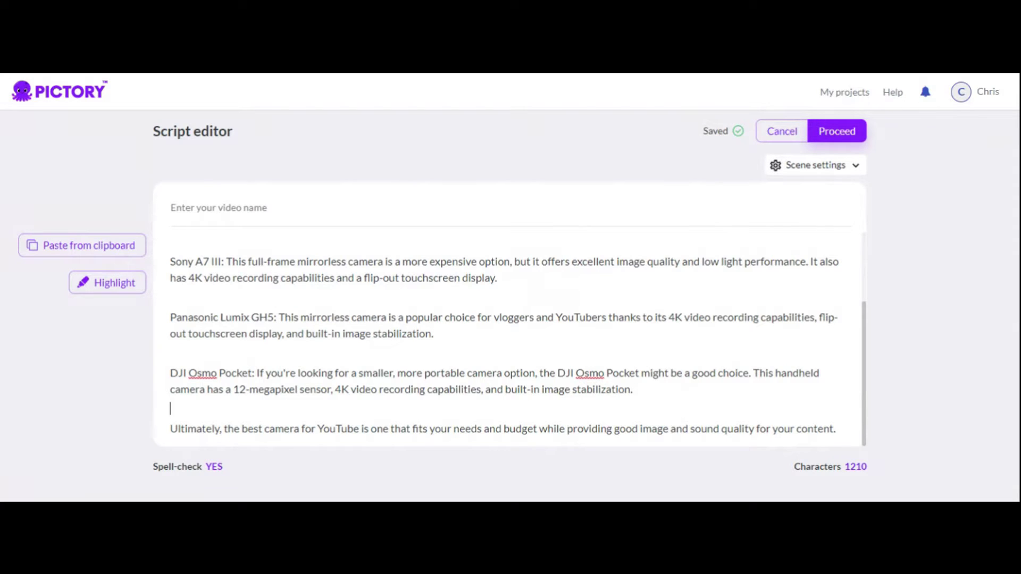
{"action": "left_click", "coordinate": [846, 136]}
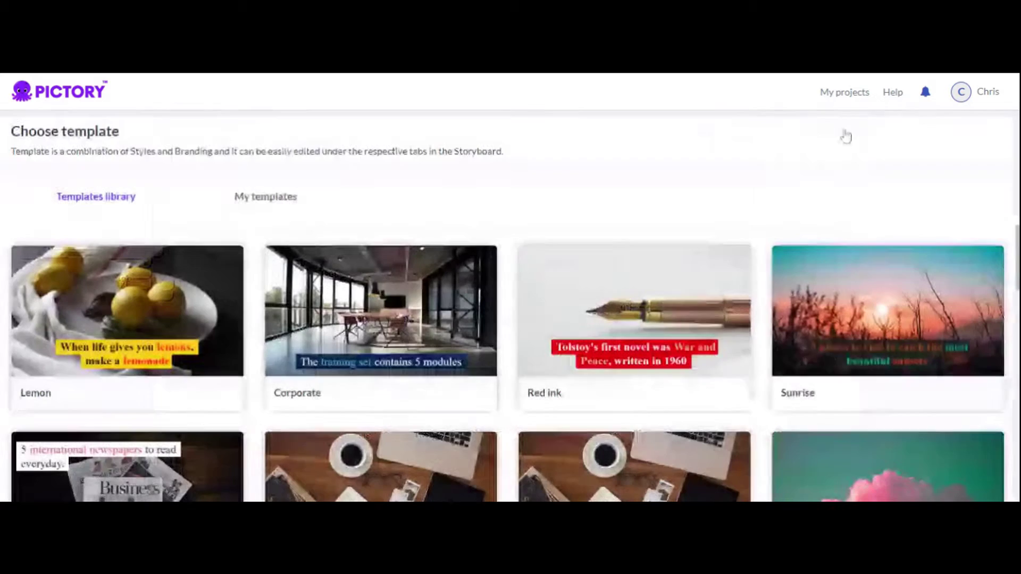
- Choose the Sunrise template in 16:9 aspect ratio to generate the storyboard
{"action": "left_click", "coordinate": [934, 392]}
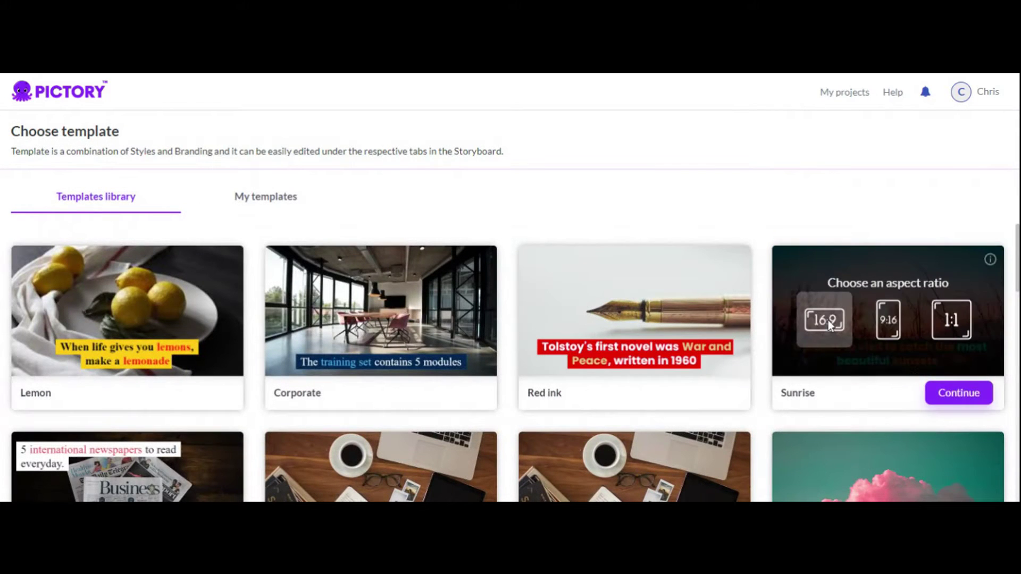
{"action": "left_click", "coordinate": [960, 396]}
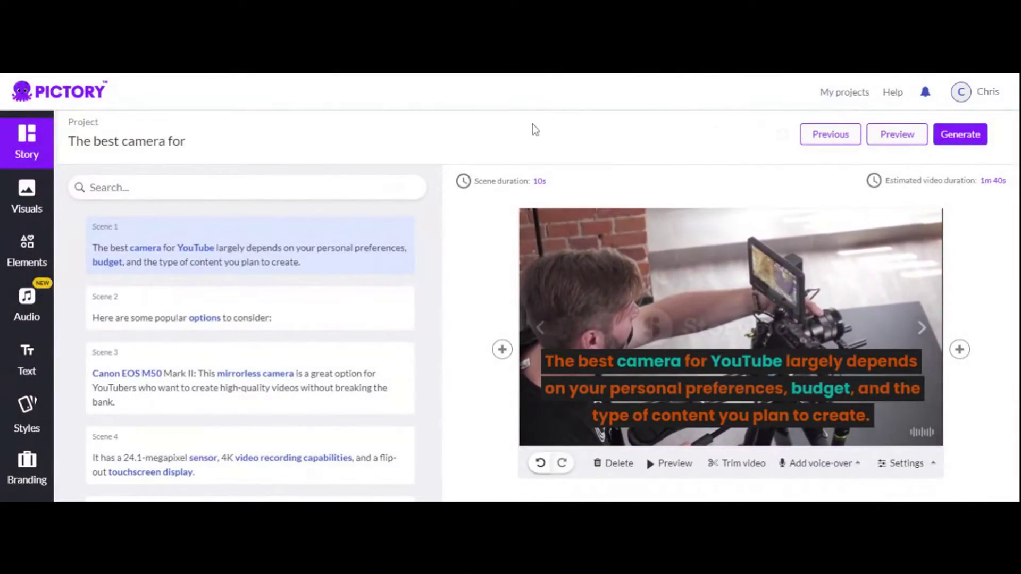
- Look over the scene's visual and audio settings and an initial video preview
{"action": "scroll", "coordinate": [452, 148], "scroll_direction": "down", "scroll_amount": 1}
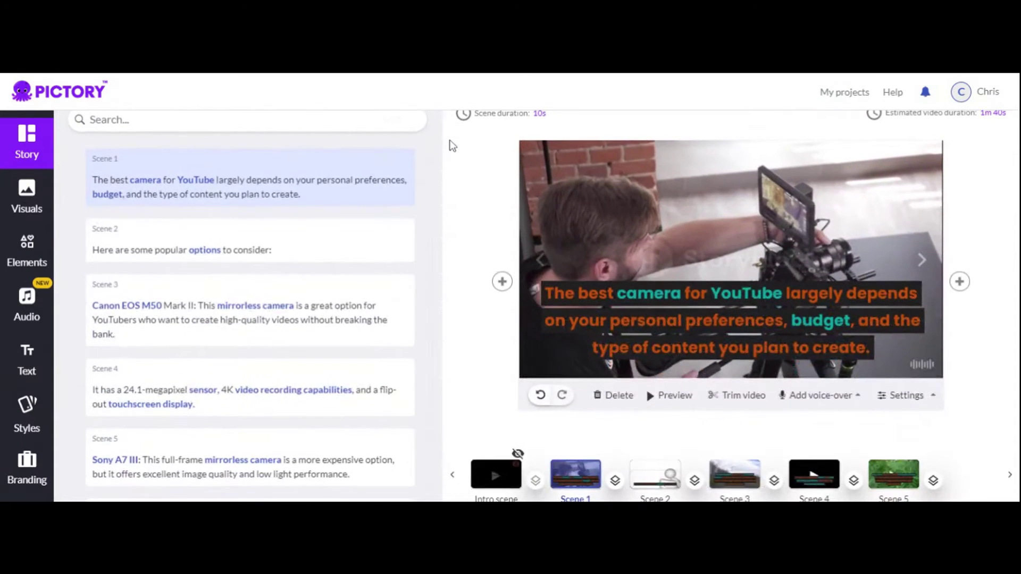
{"action": "left_click", "coordinate": [935, 401]}
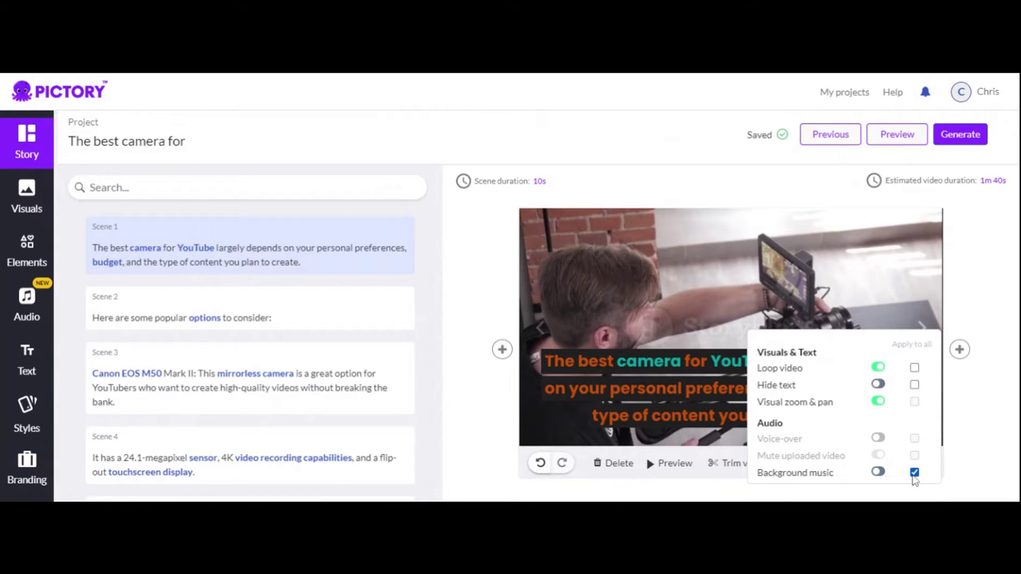
{"action": "left_click", "coordinate": [883, 224]}
{"action": "left_click", "coordinate": [884, 139]}
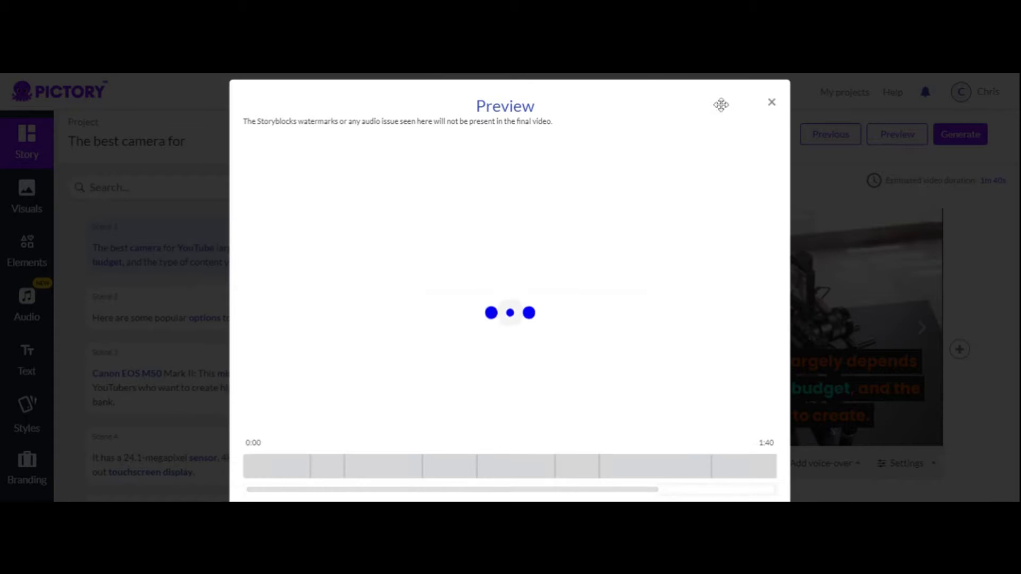
{"action": "left_click", "coordinate": [771, 102]}
- Set every scene's duration to 3 seconds and preview the 30-second video
{"action": "left_click", "coordinate": [514, 183]}
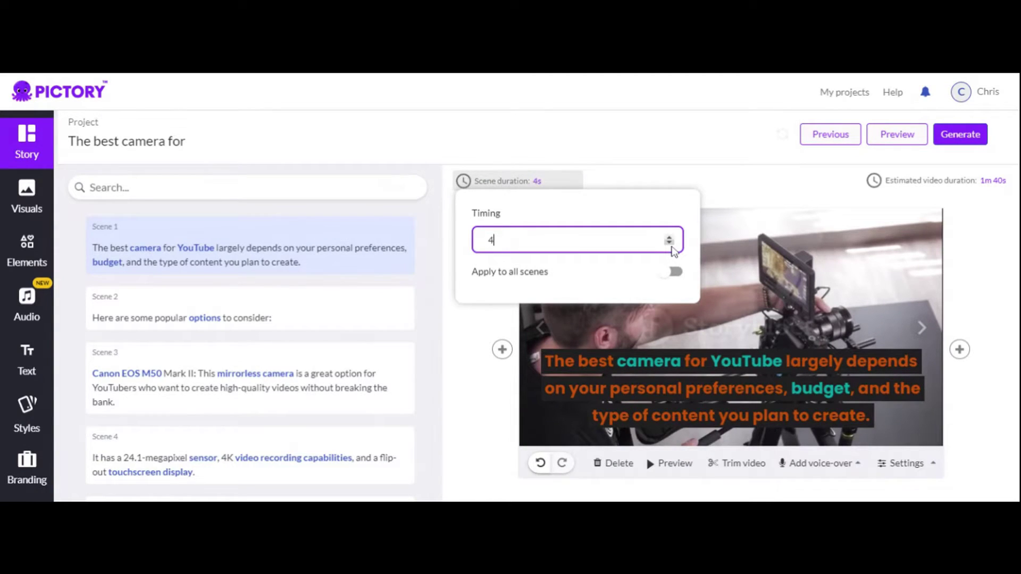
{"action": "left_click", "coordinate": [672, 272]}
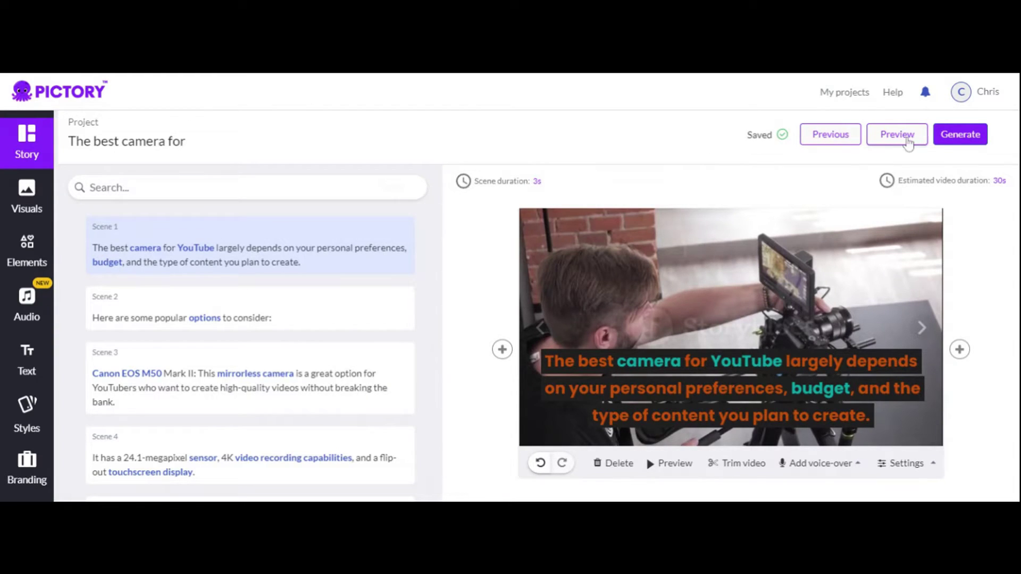
{"action": "left_click", "coordinate": [907, 141]}
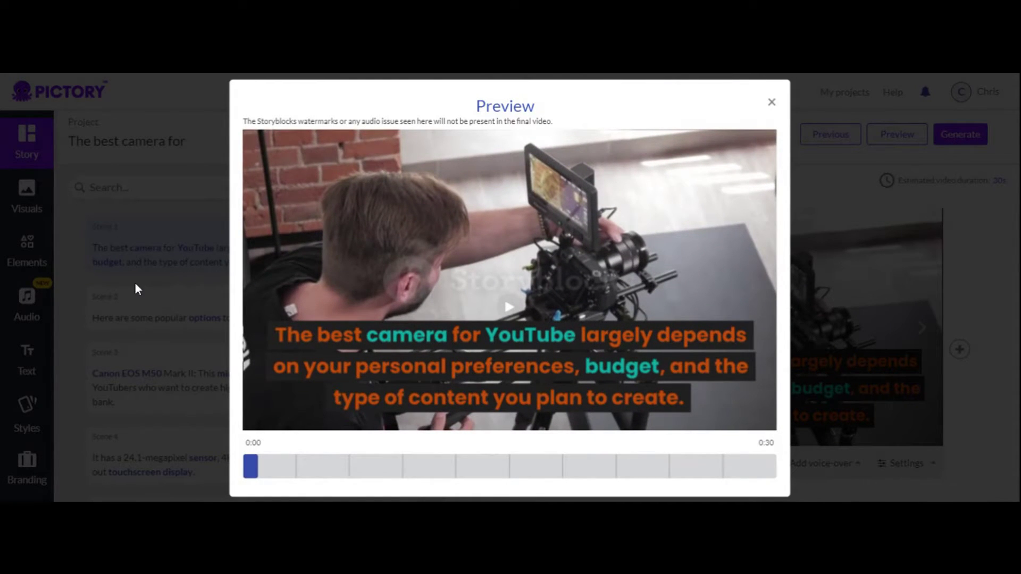
- Play the 30-second preview through, then close it
{"action": "left_click", "coordinate": [510, 314]}
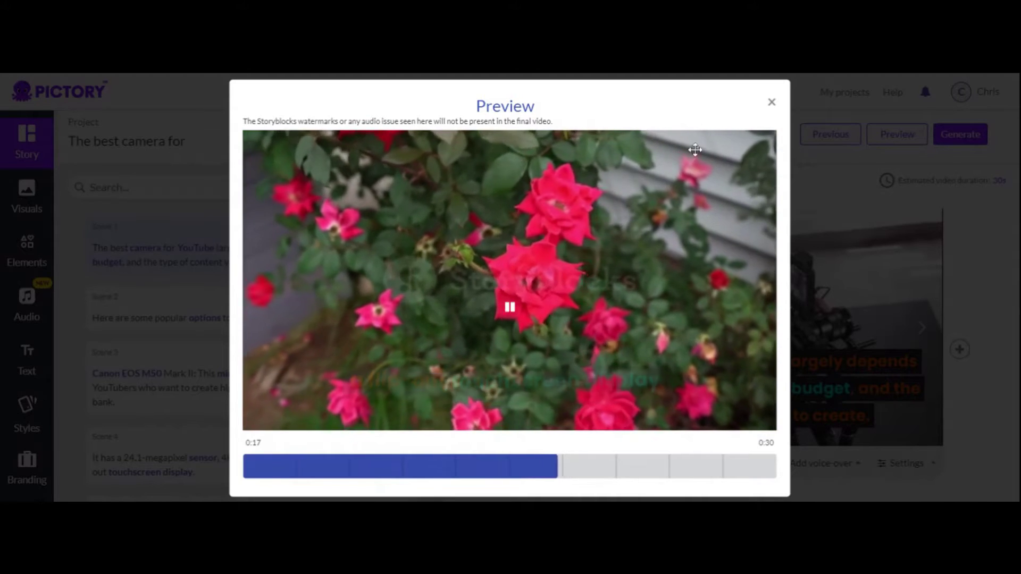
{"action": "left_click", "coordinate": [771, 104]}
- Turn on Hide text for Scene 2, 'Here are some popular options to consider:'
{"action": "scroll", "coordinate": [364, 263], "scroll_direction": "down", "scroll_amount": 1}
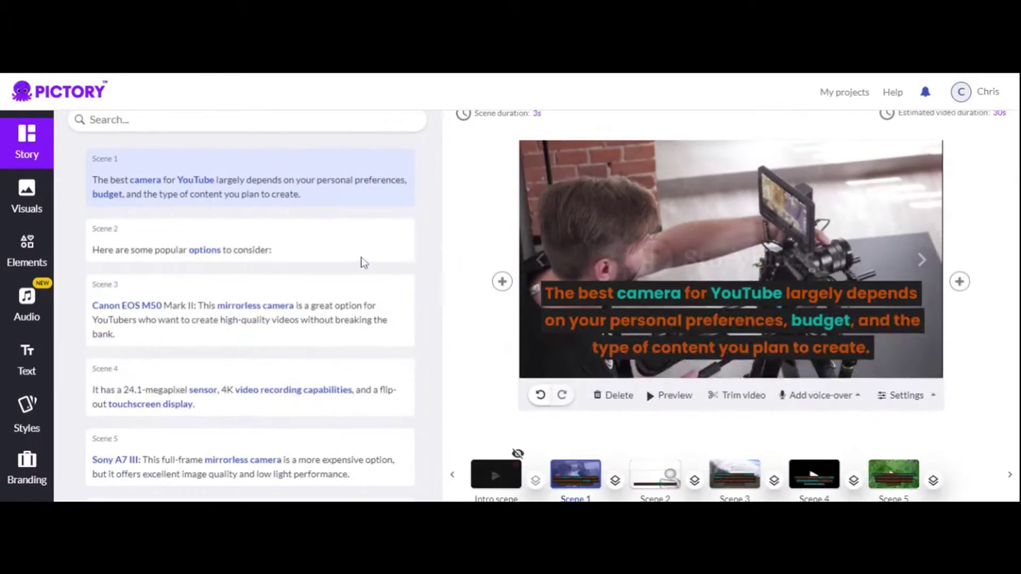
{"action": "left_click", "coordinate": [365, 259]}
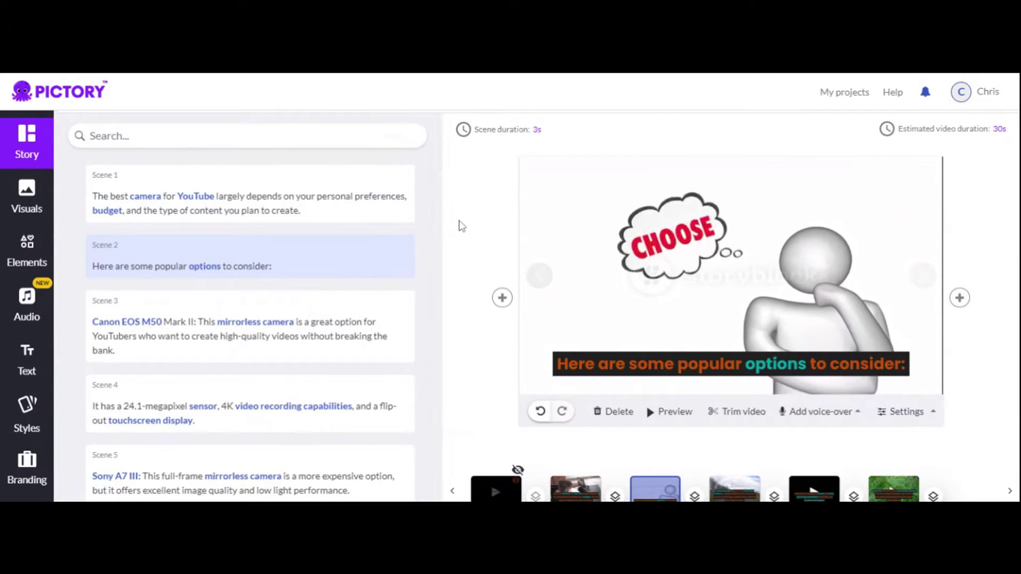
{"action": "scroll", "coordinate": [462, 226], "scroll_direction": "down", "scroll_amount": 1}
{"action": "scroll", "coordinate": [462, 226], "scroll_direction": "up", "scroll_amount": 2}
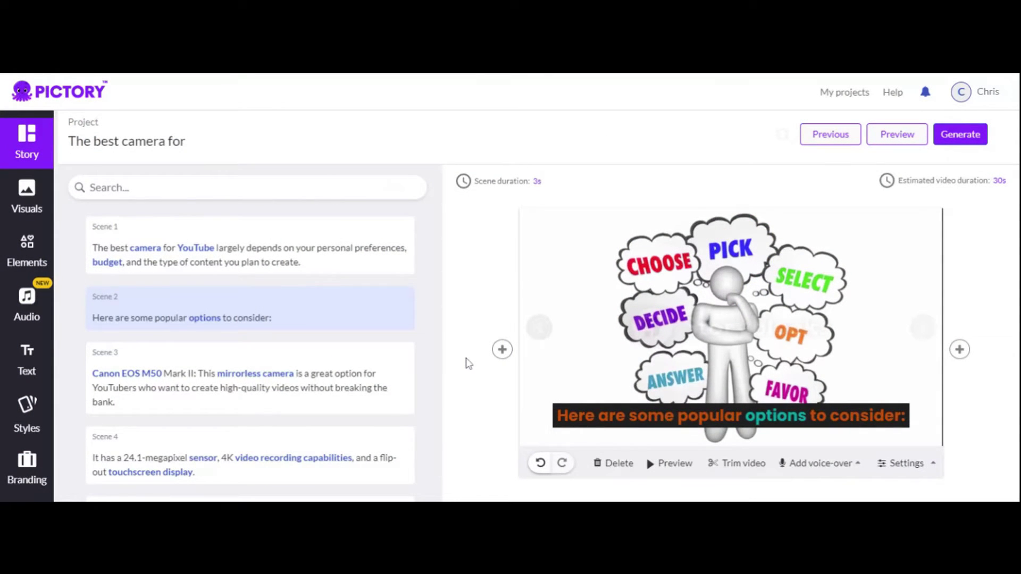
{"action": "scroll", "coordinate": [466, 363], "scroll_direction": "down", "scroll_amount": 1}
{"action": "left_click", "coordinate": [907, 395]}
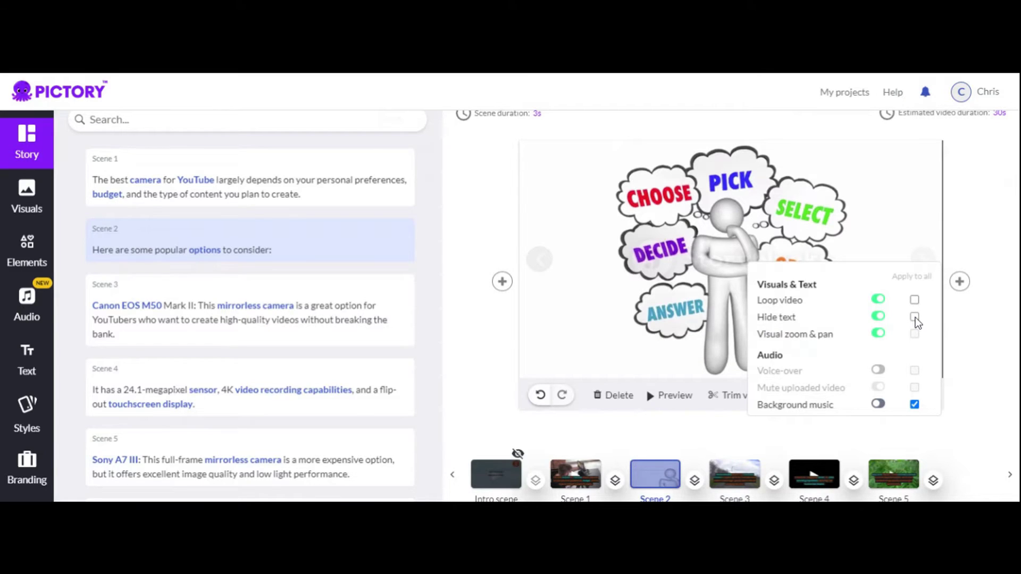
{"action": "left_click", "coordinate": [556, 223]}
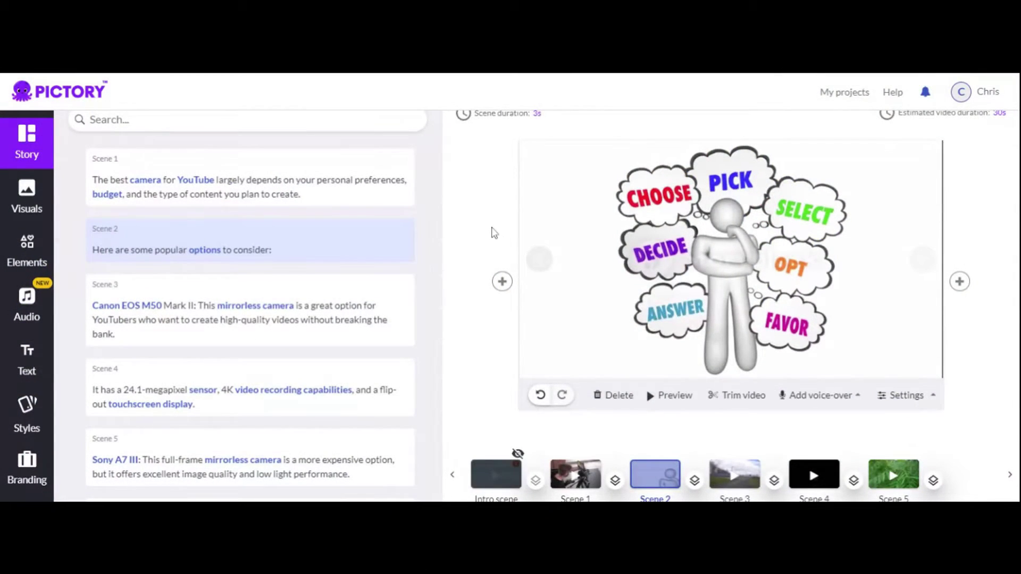
{"action": "scroll", "coordinate": [494, 232], "scroll_direction": "up", "scroll_amount": 2}
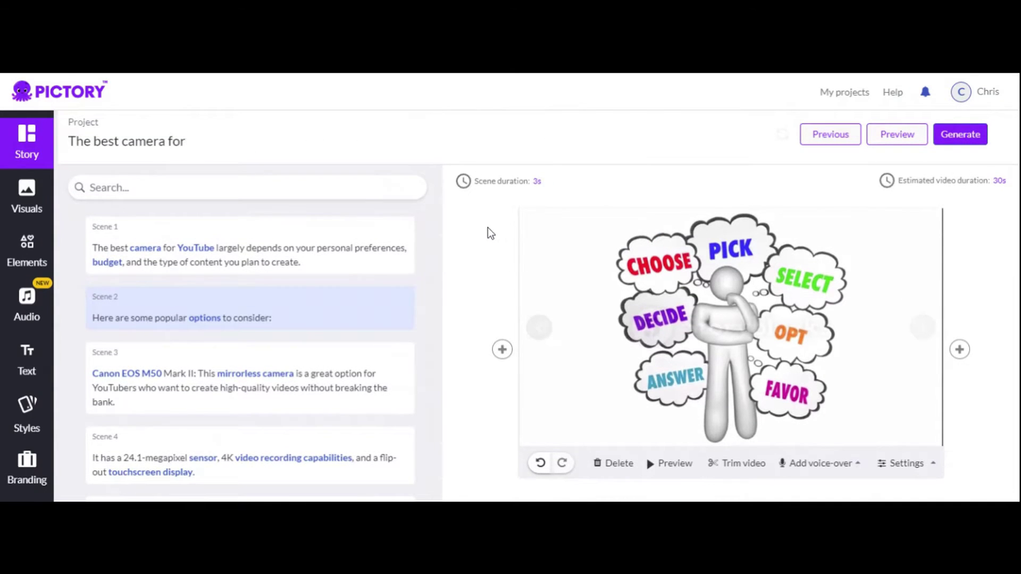
{"action": "scroll", "coordinate": [490, 234], "scroll_direction": "down", "scroll_amount": 2}
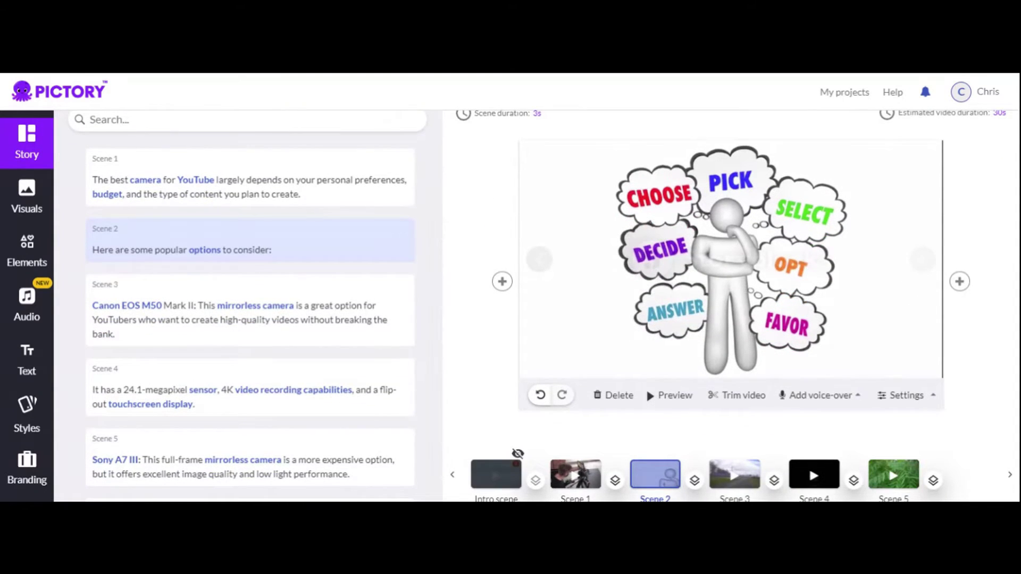